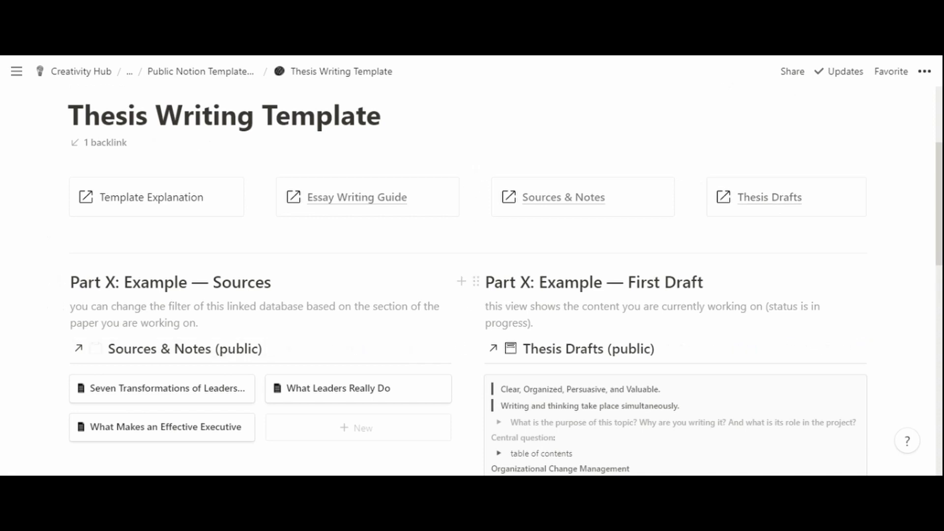
Step: Open the Sources & Notes (public) database table listing four leadership articles
left_click(544, 205)
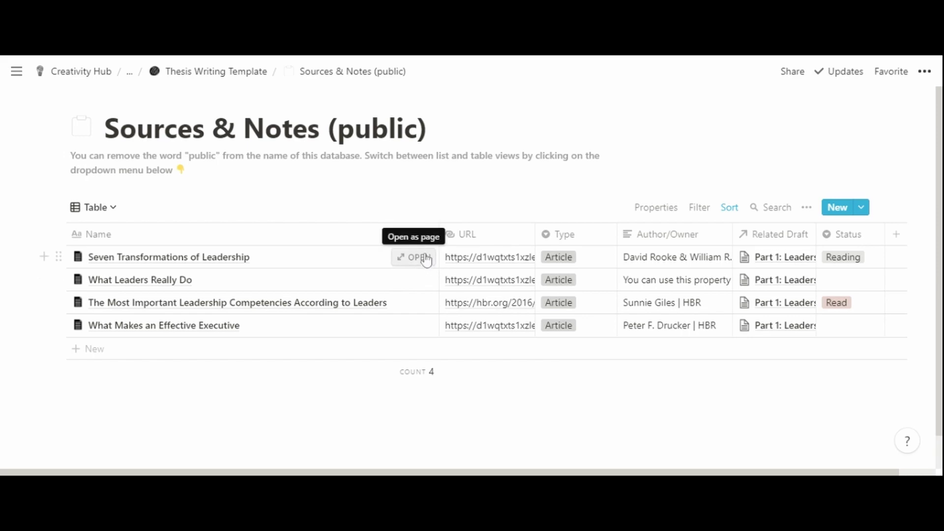
Step: Peek the Seven Transformations of Leadership source, close it, then reopen its preview
left_click(415, 257)
scroll(460, 297, "down", 5)
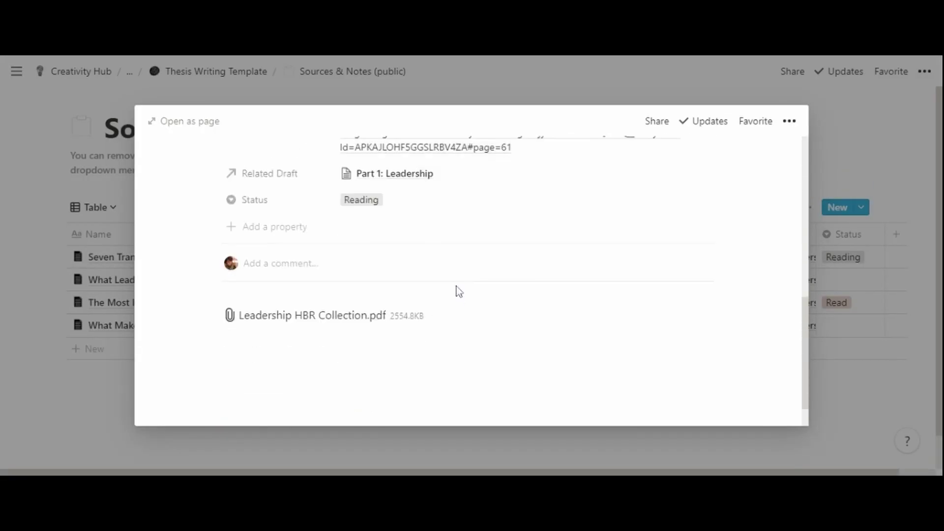
scroll(456, 290, "up", 5)
left_click(106, 316)
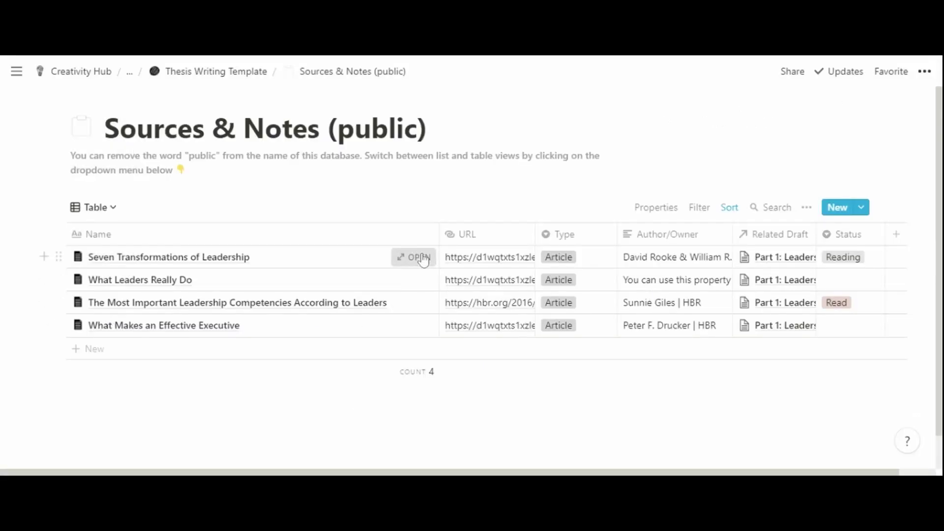
left_click(422, 260)
scroll(470, 262, "down", 2)
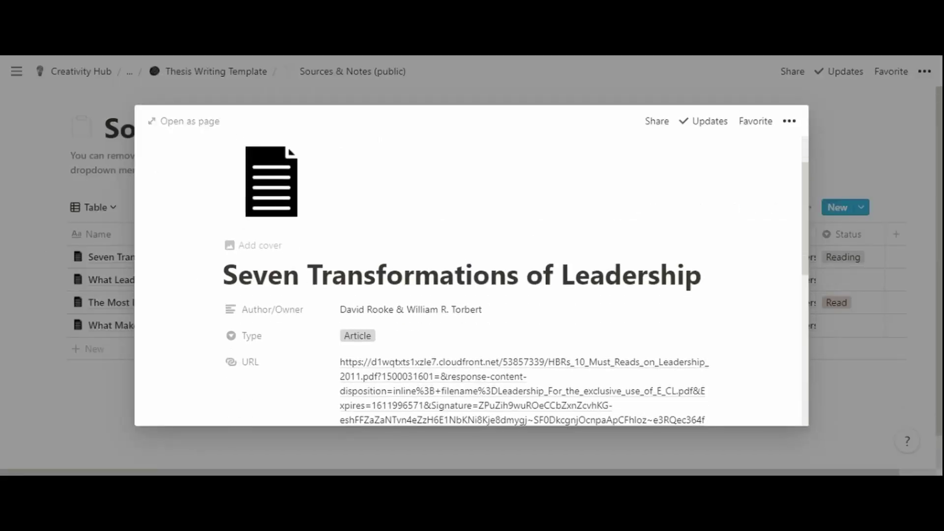
scroll(654, 277, "down", 2)
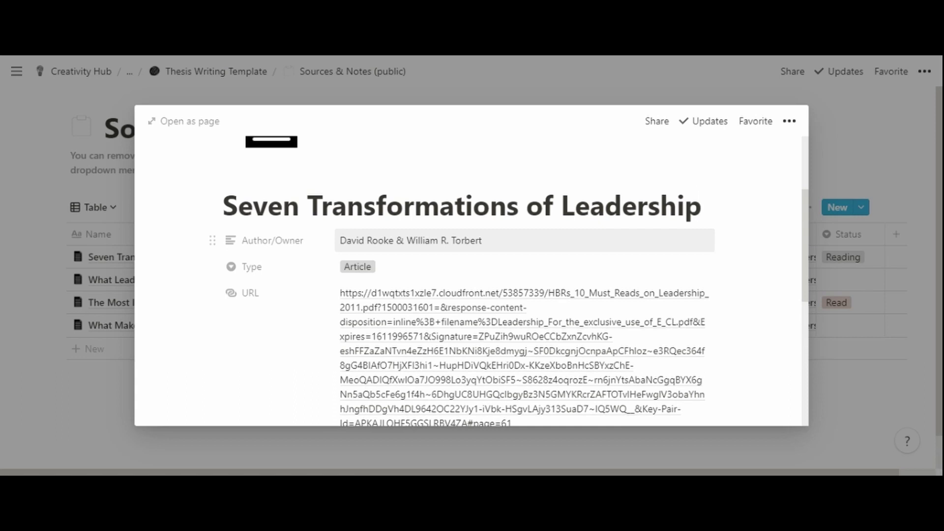
Step: Check the source's Type options, keeping Article, and its Related Draft picker, leaving it unchanged
left_click(418, 268)
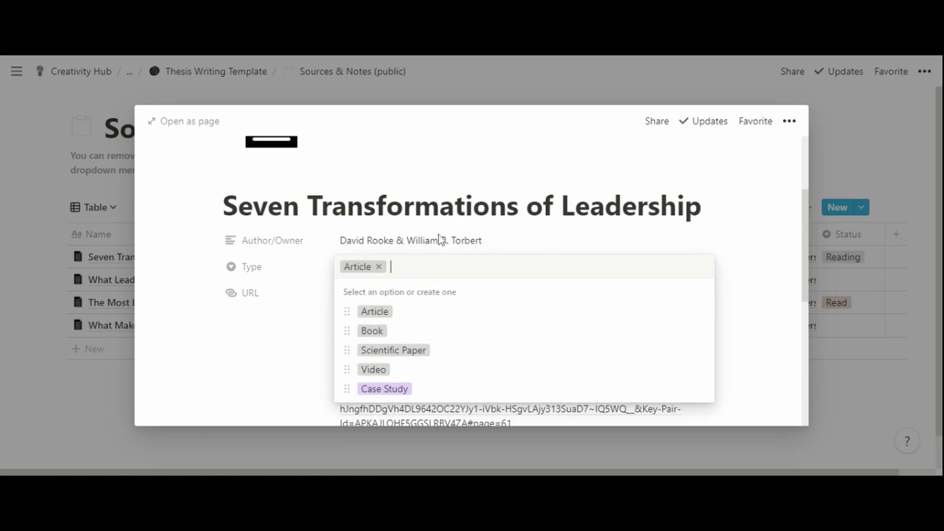
left_click(451, 225)
scroll(556, 299, "down", 3)
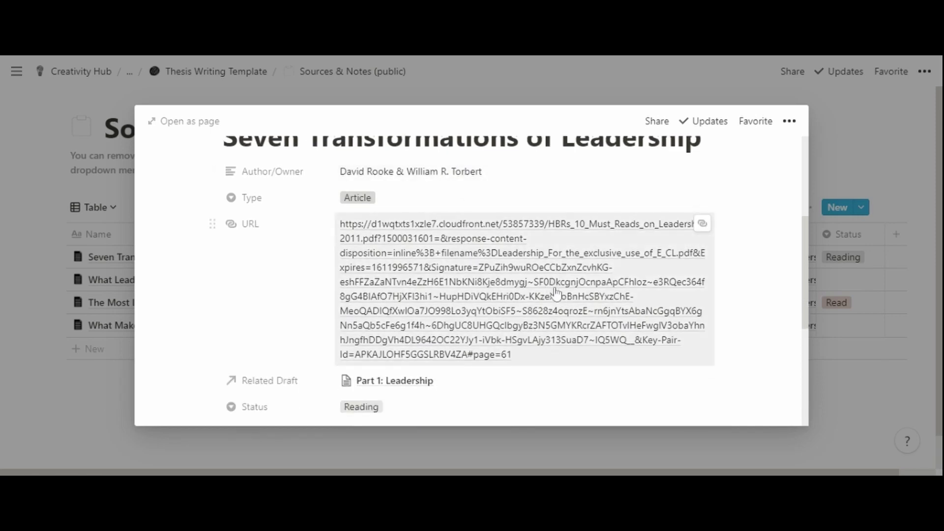
scroll(555, 303, "down", 5)
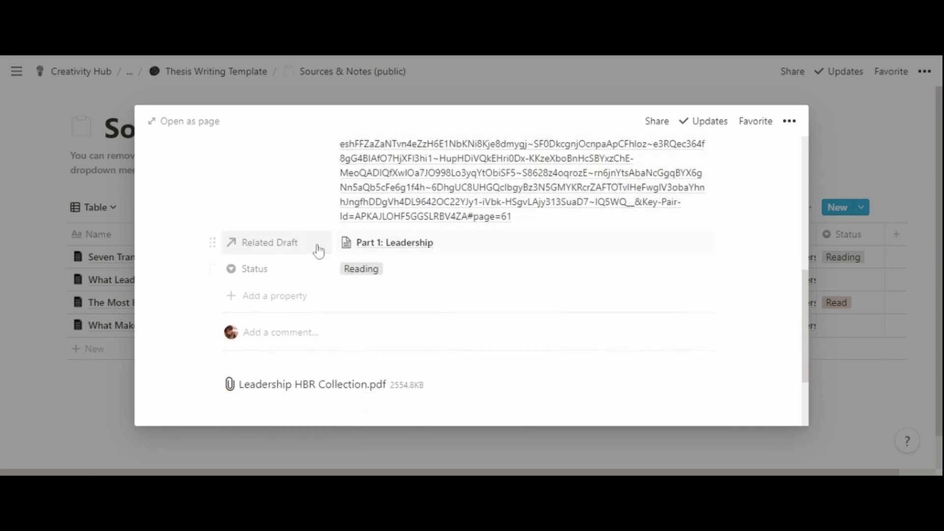
left_click(476, 246)
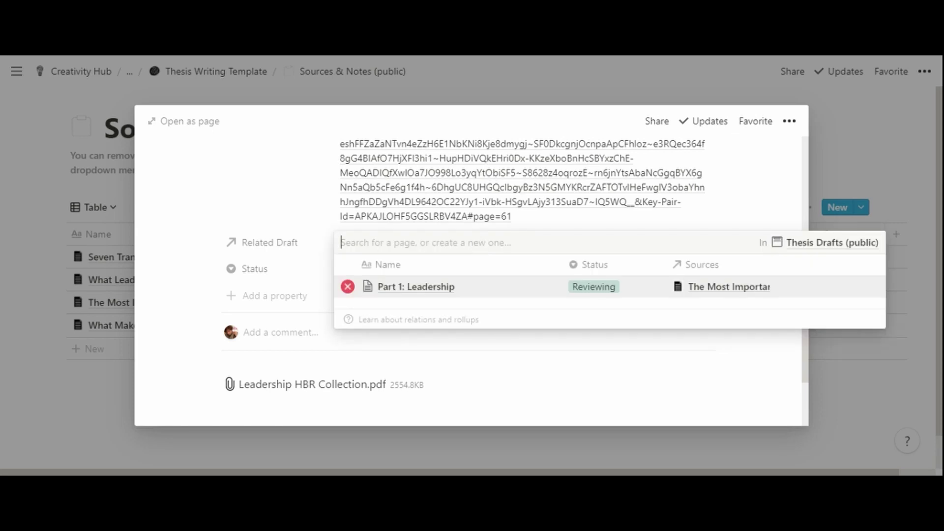
left_click(505, 208)
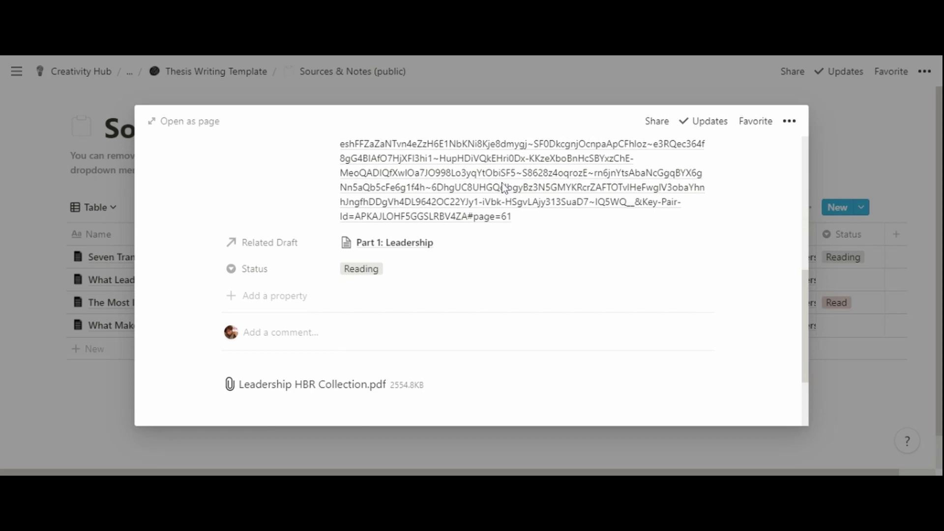
Step: Check the Status options, keeping Reading, then close the source preview
left_click(436, 277)
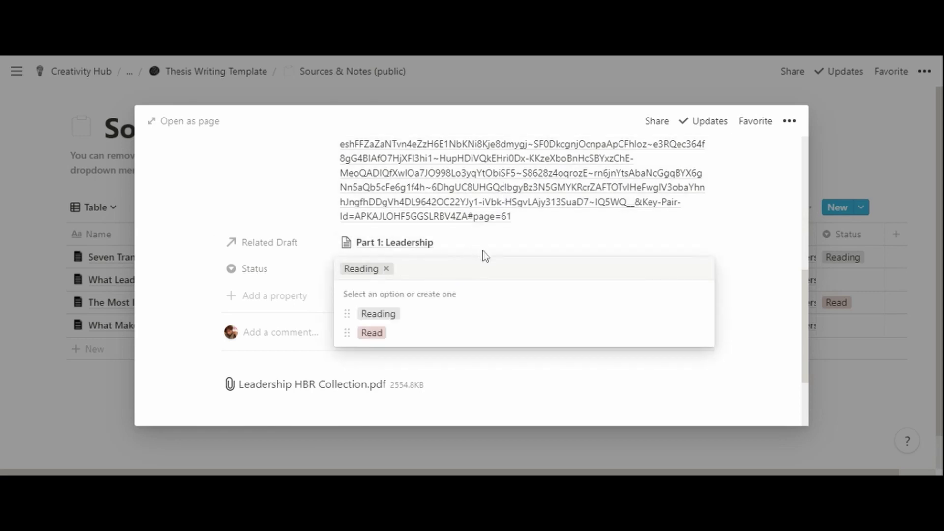
left_click(478, 220)
scroll(512, 315, "down", 2)
scroll(512, 316, "down", 1)
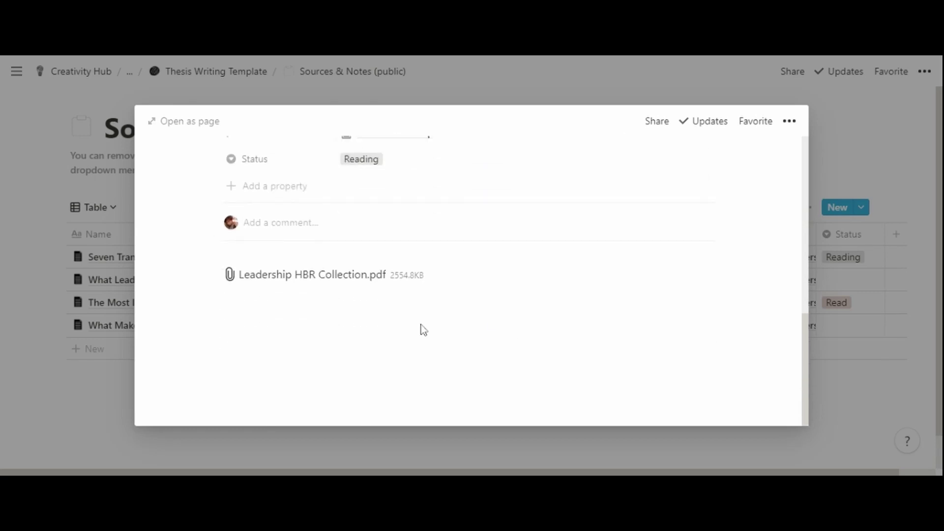
left_click(65, 334)
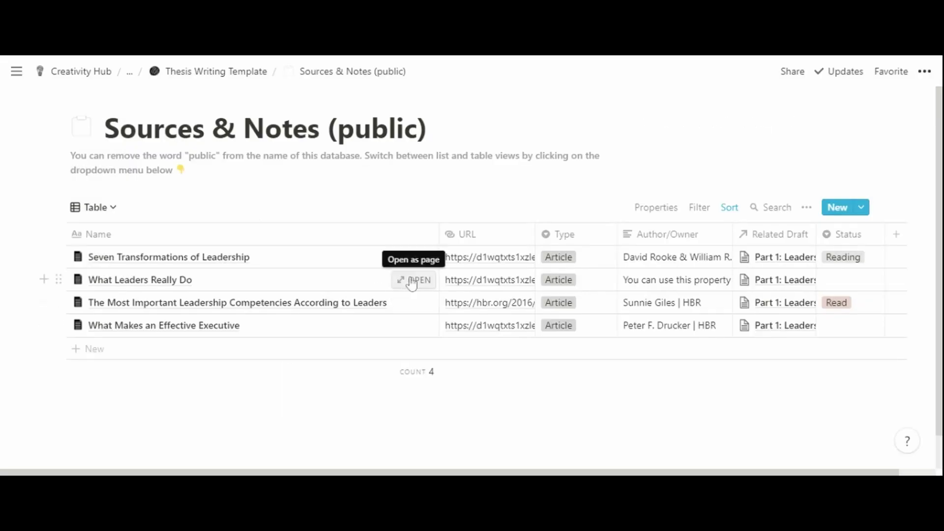
left_click(414, 280)
scroll(418, 341, "down", 8)
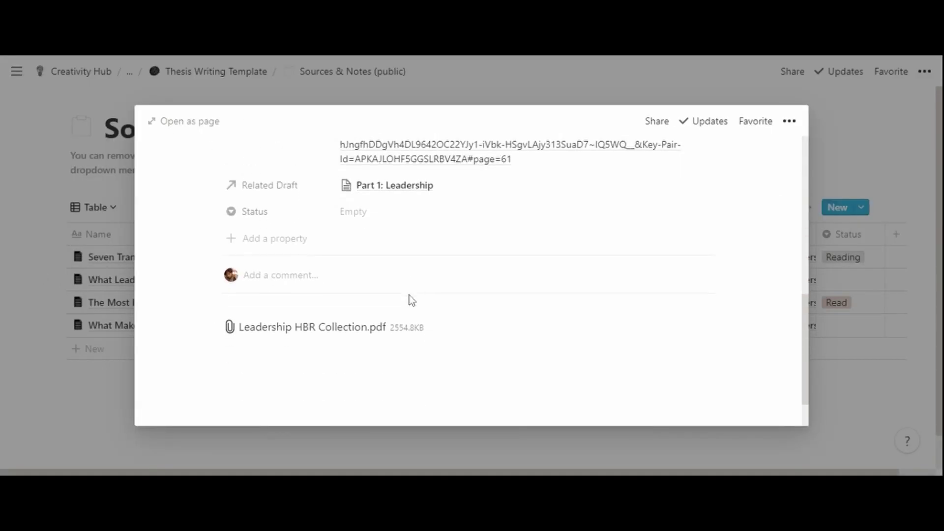
left_click(60, 274)
left_click(413, 302)
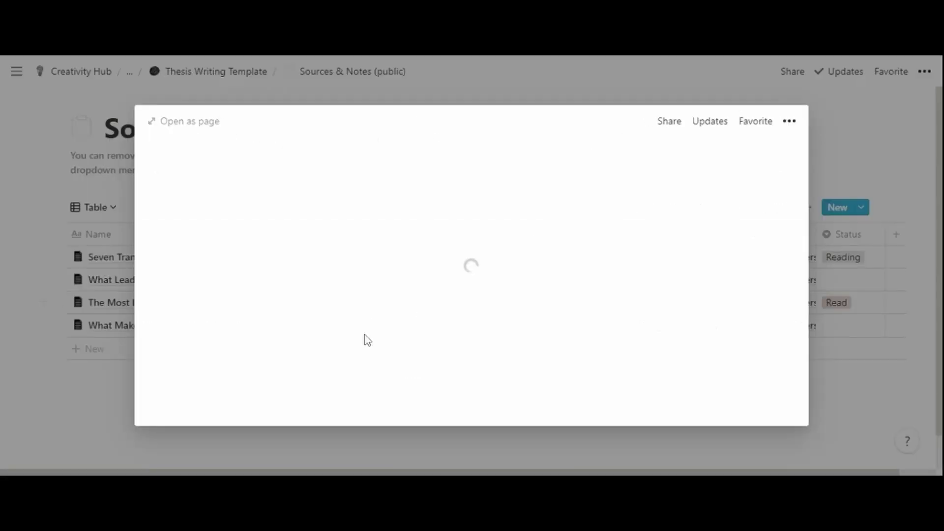
scroll(364, 336, "down", 5)
scroll(443, 310, "down", 3)
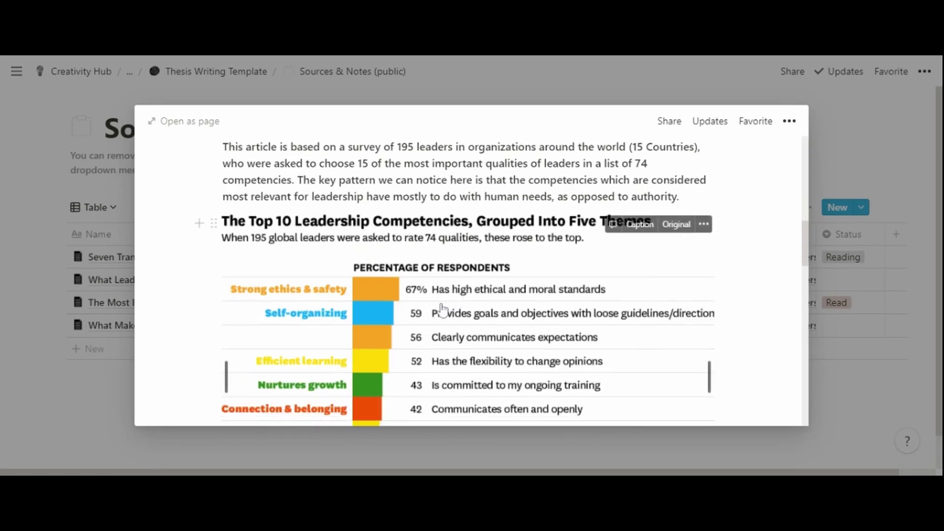
scroll(440, 334, "up", 1)
scroll(472, 337, "up", 1)
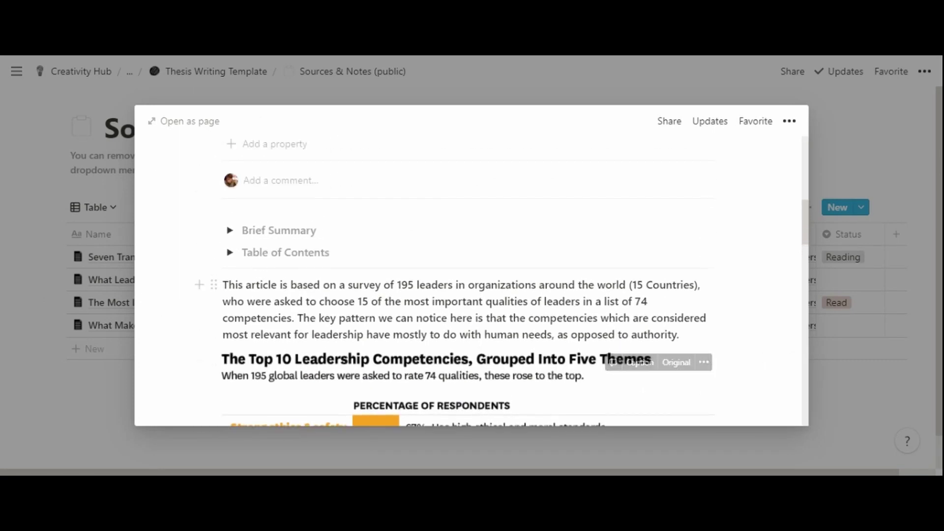
scroll(442, 315, "down", 3)
scroll(518, 333, "down", 10)
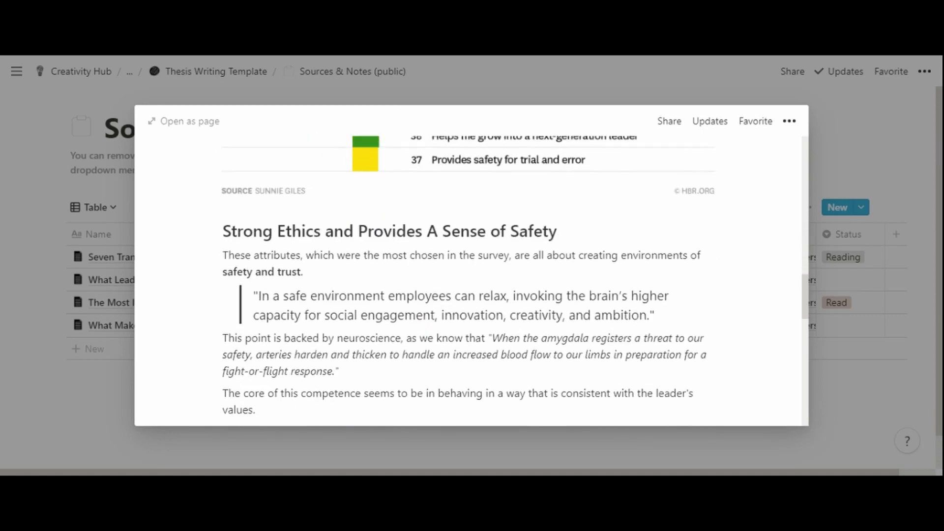
scroll(462, 317, "down", 3)
scroll(462, 317, "up", 20)
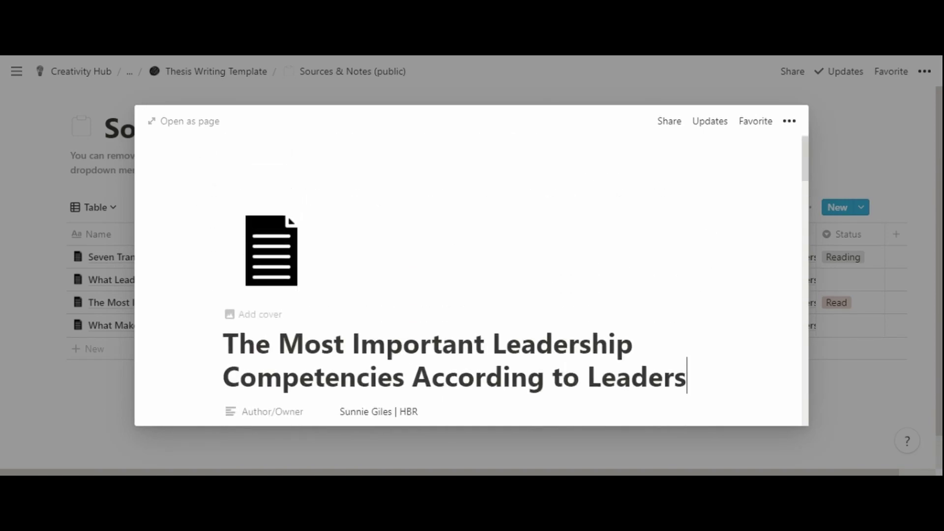
scroll(462, 317, "down", 3)
scroll(468, 326, "down", 2)
scroll(475, 333, "up", 5)
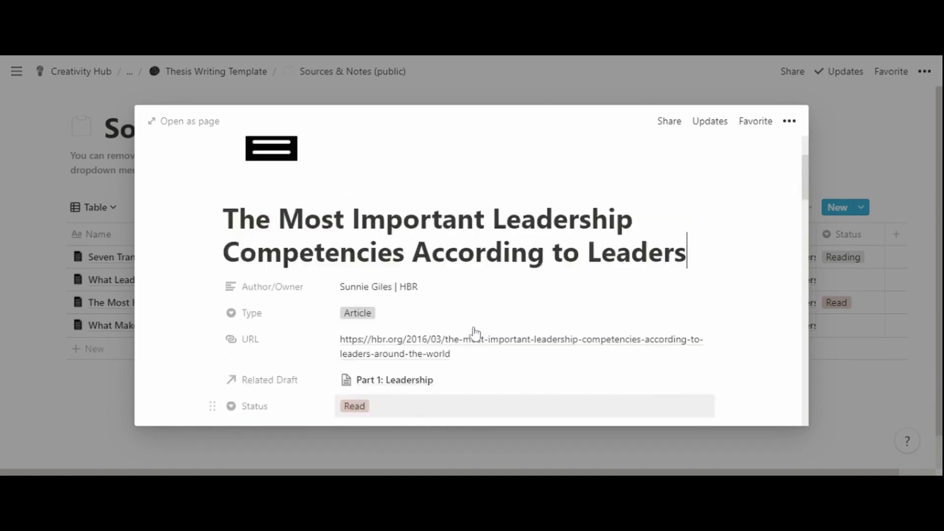
left_click(114, 302)
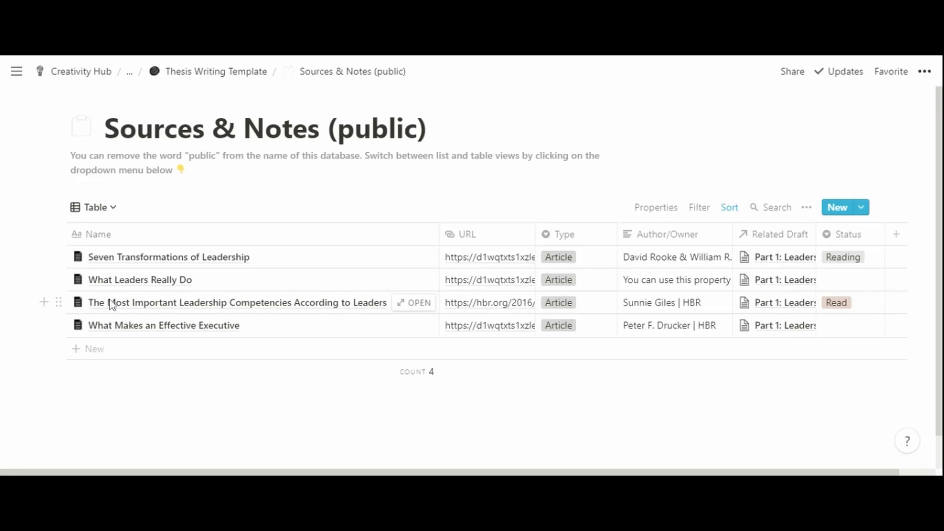
left_click(107, 209)
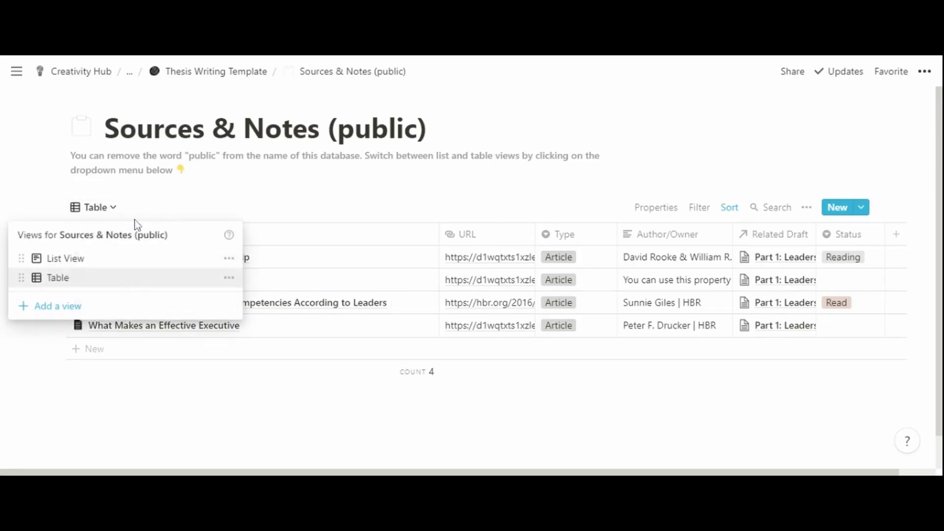
left_click(123, 258)
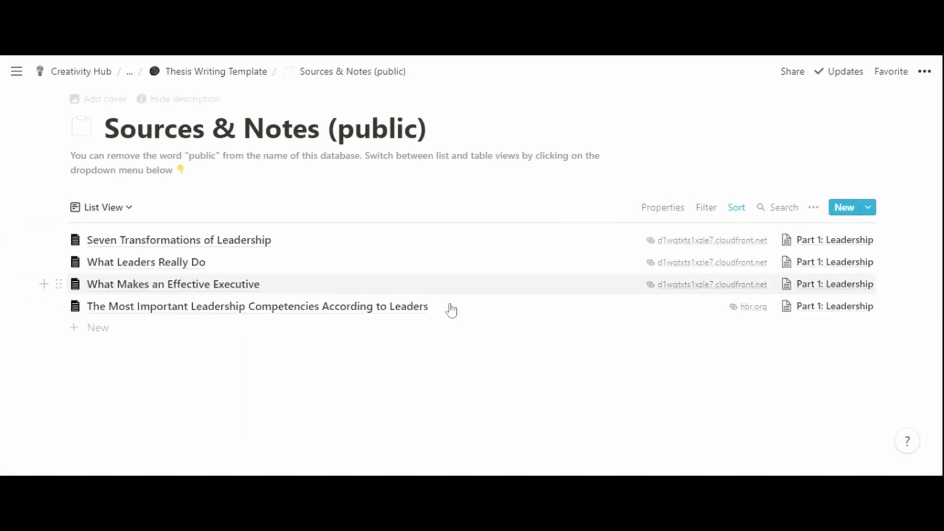
left_click(129, 206)
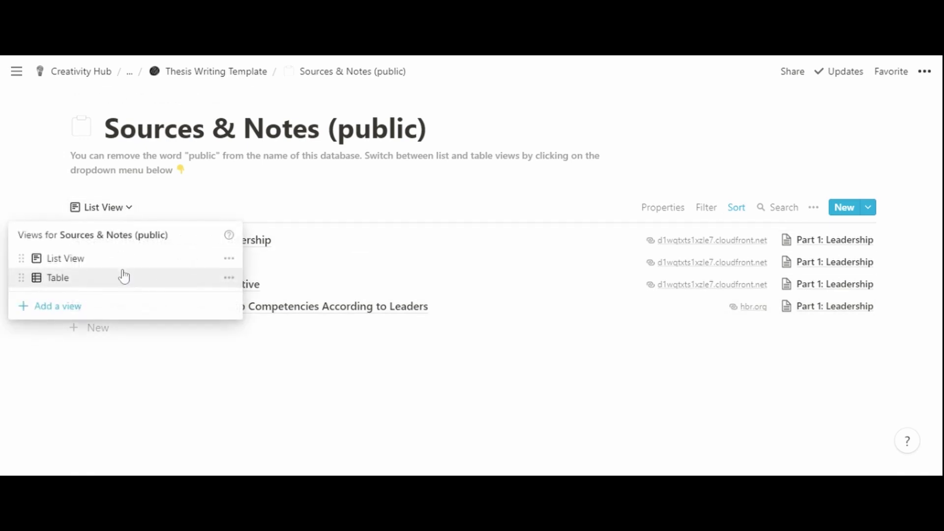
left_click(124, 276)
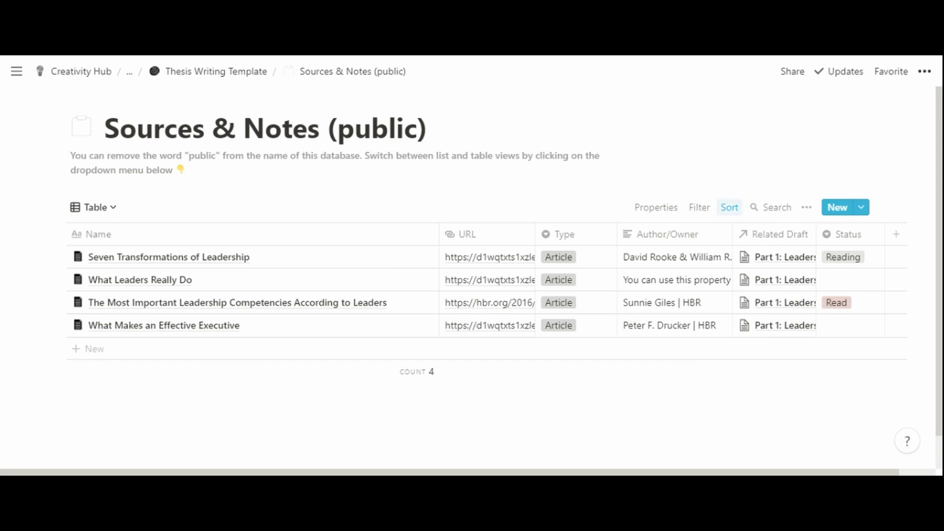
left_click(729, 207)
left_click(711, 172)
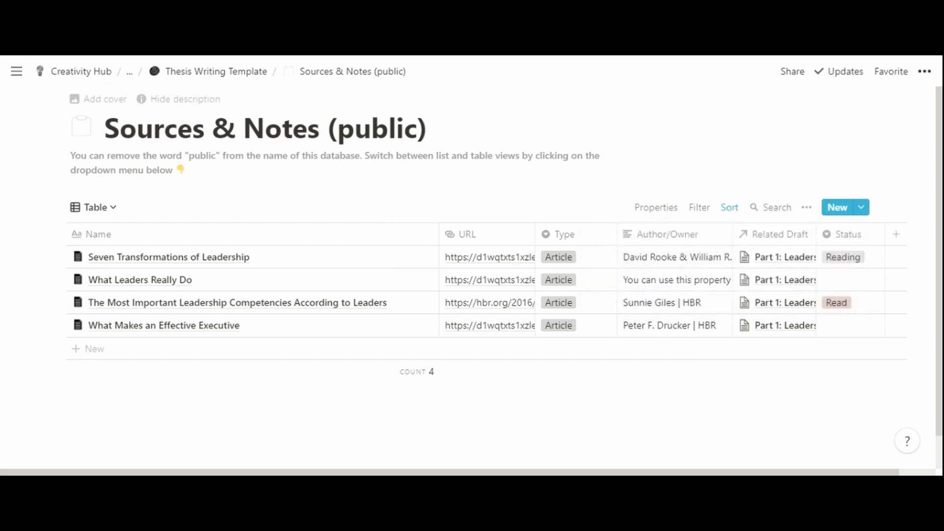
Step: Open the Thesis Drafts database, try the gallery view, then return to Kanban
left_click(234, 74)
scroll(737, 305, "down", 1)
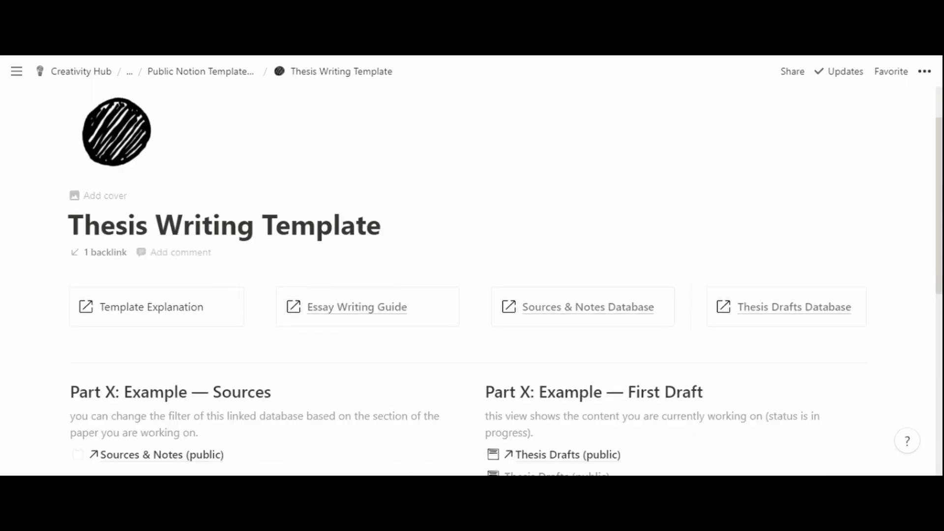
left_click(767, 306)
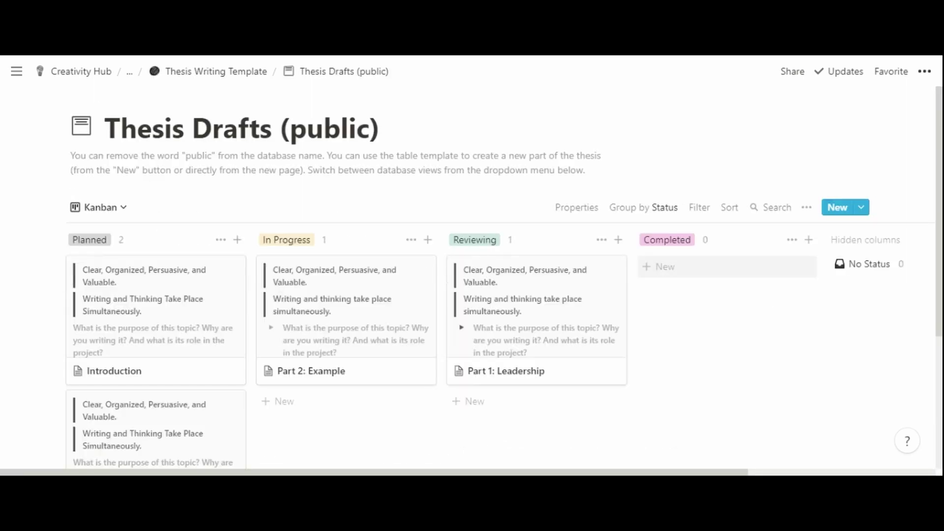
left_click(119, 208)
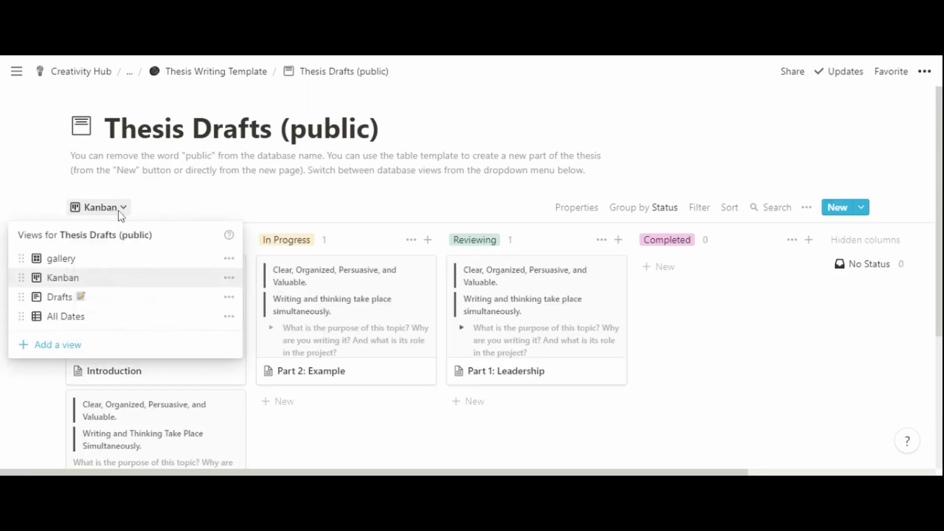
left_click(100, 259)
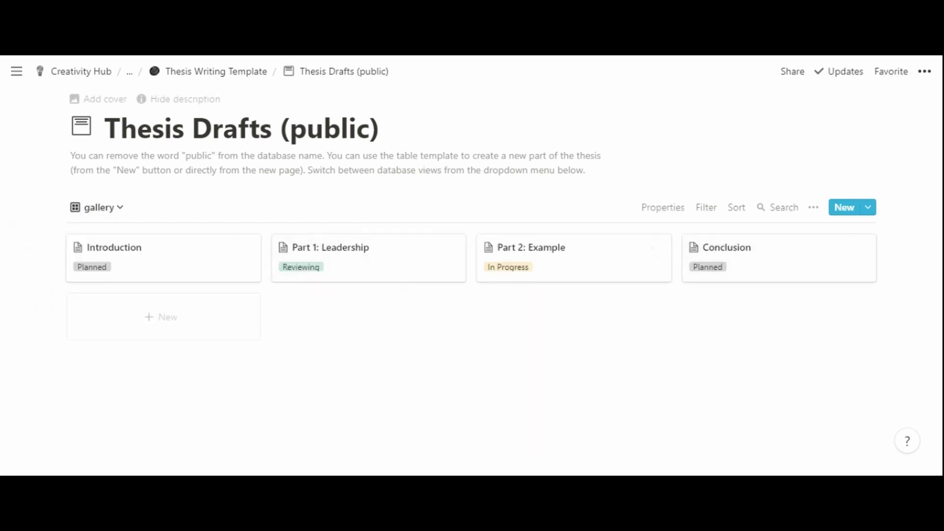
left_click(121, 207)
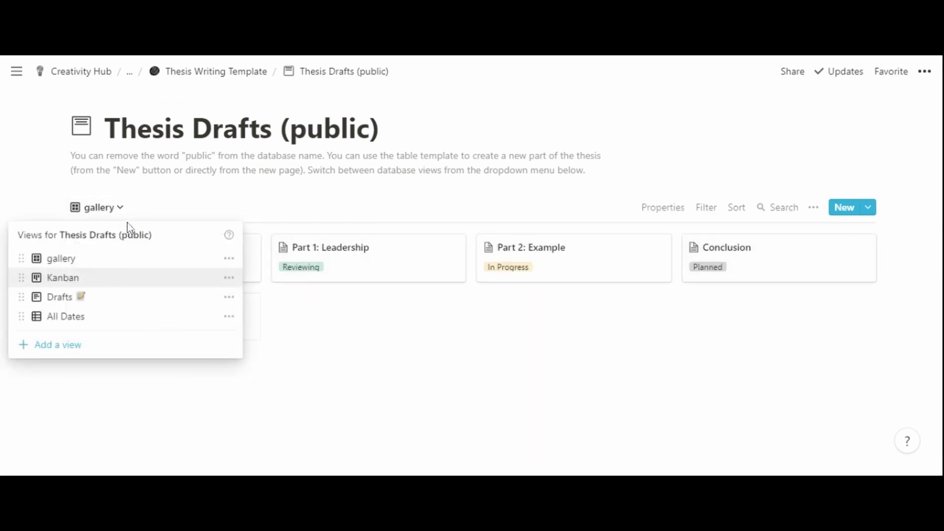
left_click(109, 277)
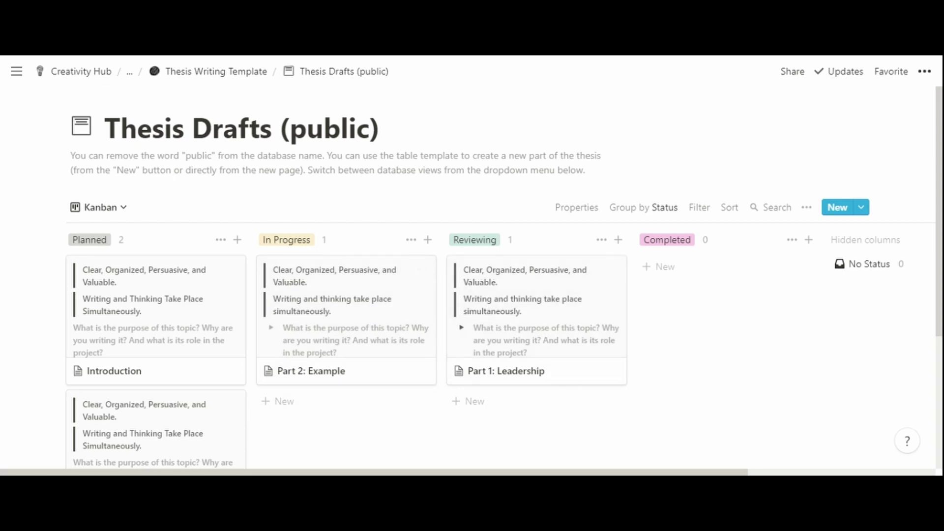
Step: Cycle through the Drafts and All Dates views, back to Kanban, and list new-draft templates
left_click(126, 207)
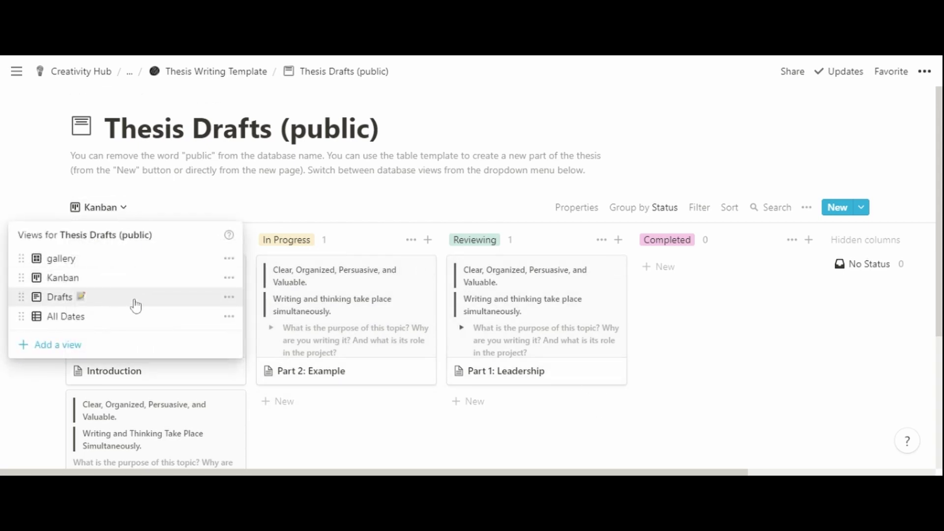
left_click(135, 304)
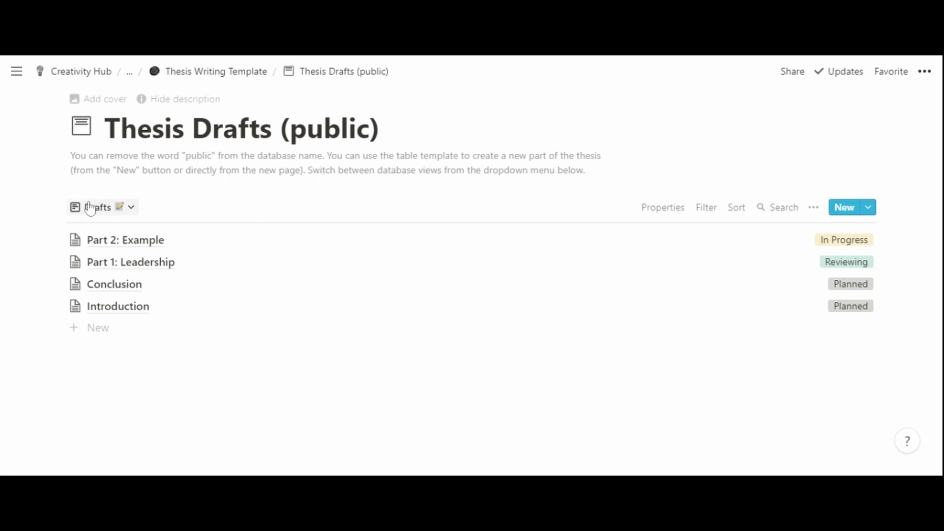
left_click(126, 209)
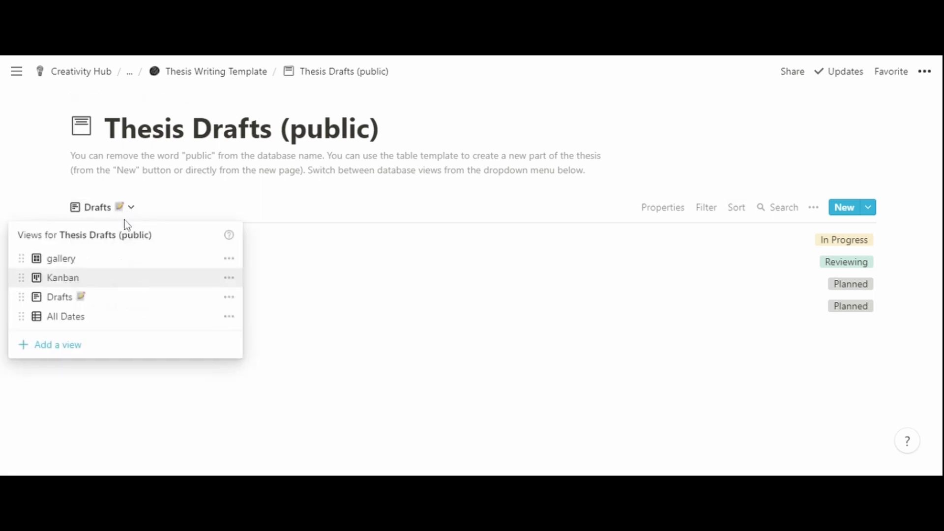
left_click(106, 320)
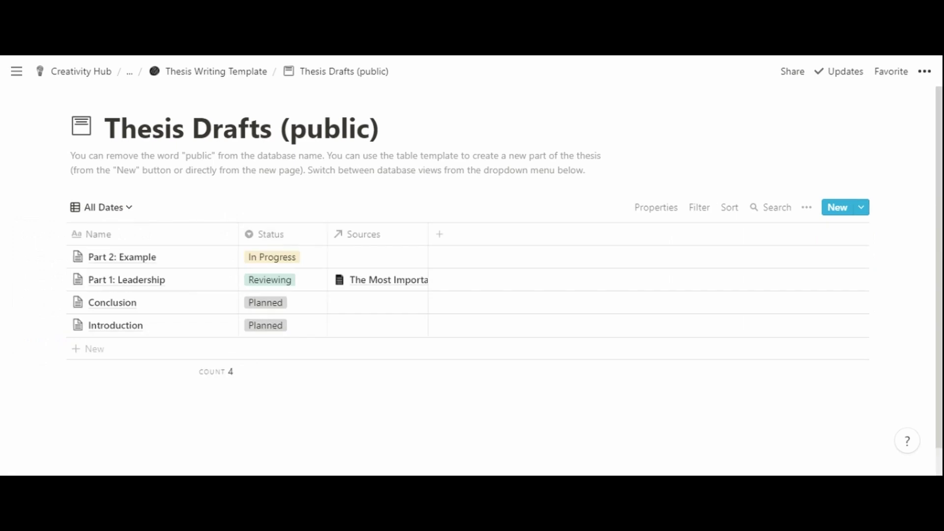
left_click(130, 208)
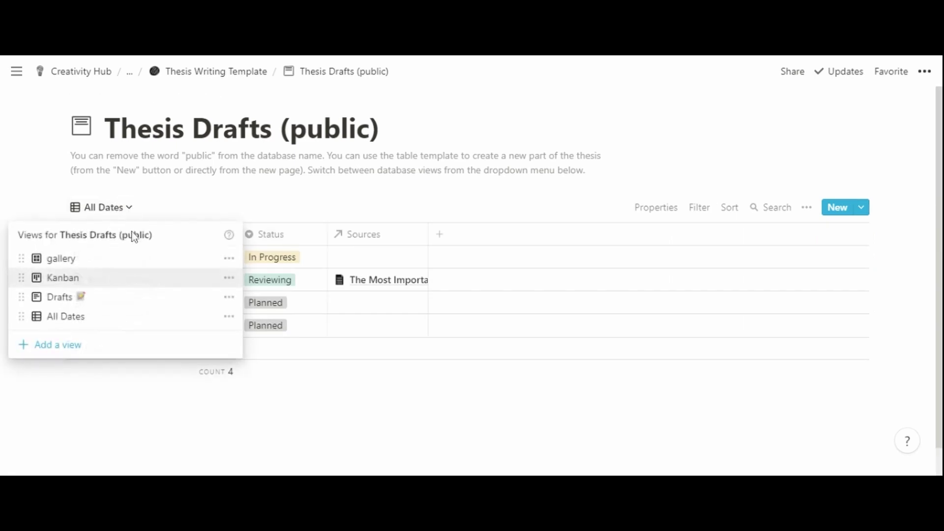
left_click(123, 277)
scroll(147, 275, "down", 2)
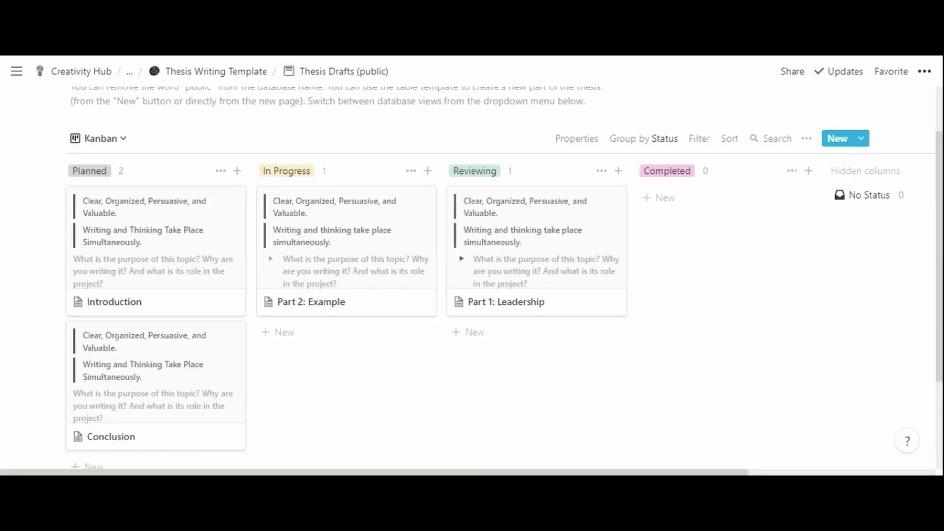
left_click(860, 138)
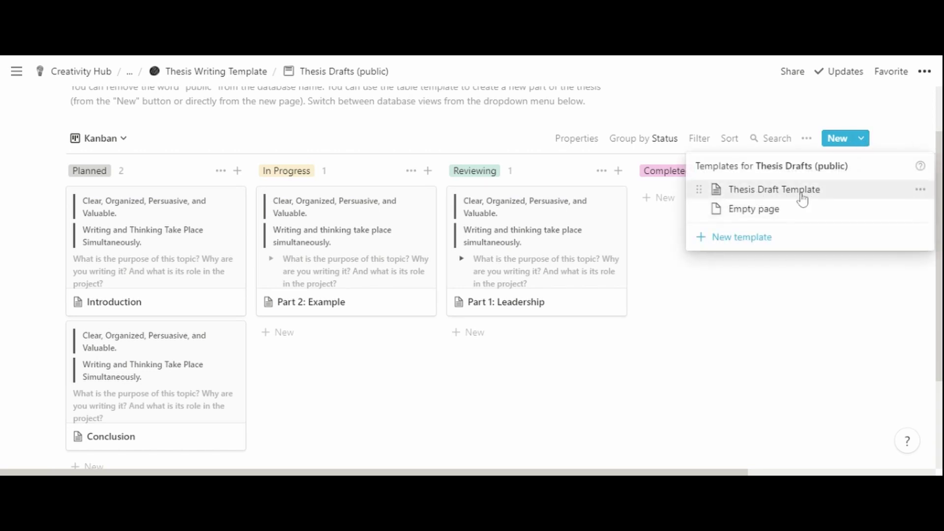
Step: Open the Thesis Draft Template for editing and scroll through its contents
left_click(920, 190)
left_click(815, 175)
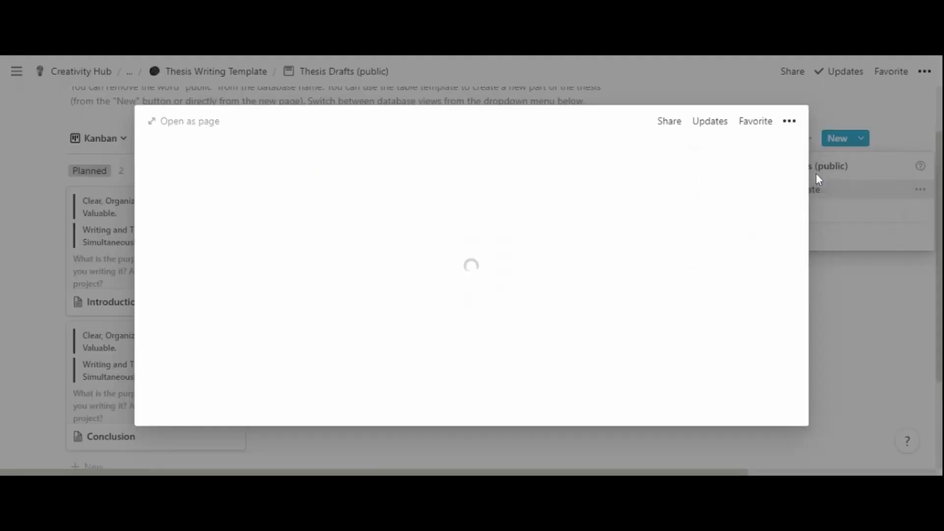
scroll(550, 217, "down", 2)
scroll(569, 223, "up", 1)
scroll(639, 276, "down", 1)
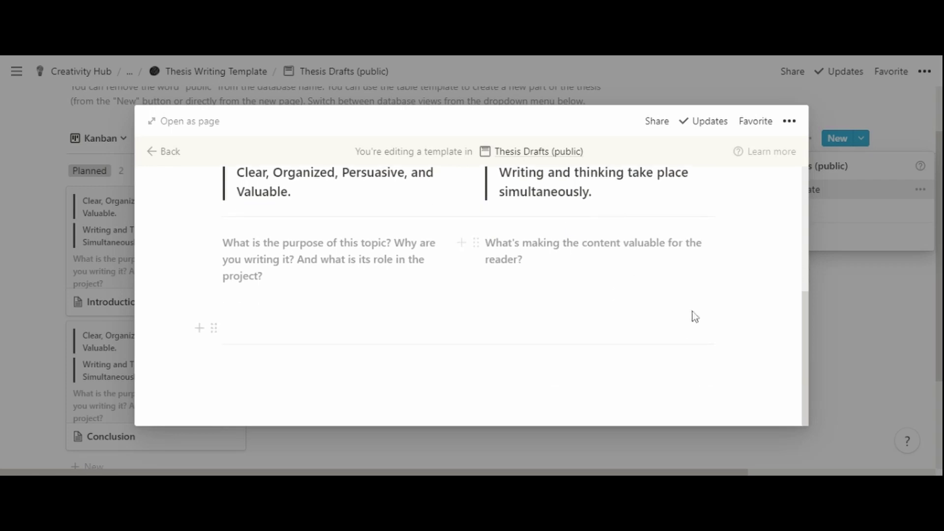
scroll(295, 301, "up", 2)
scroll(295, 303, "down", 2)
scroll(281, 319, "up", 5)
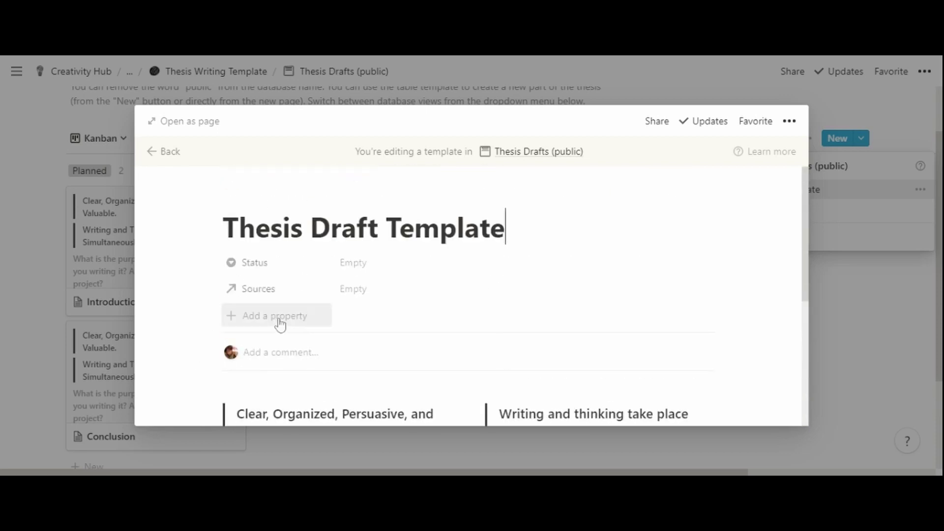
Step: Leave the template's Status and Sources empty, then close the editor and template list
left_click(378, 266)
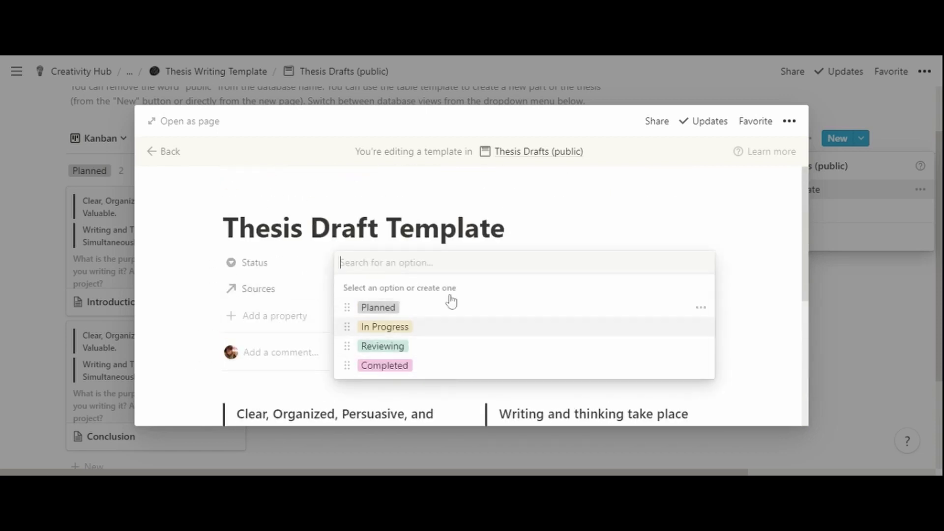
left_click(459, 197)
left_click(358, 296)
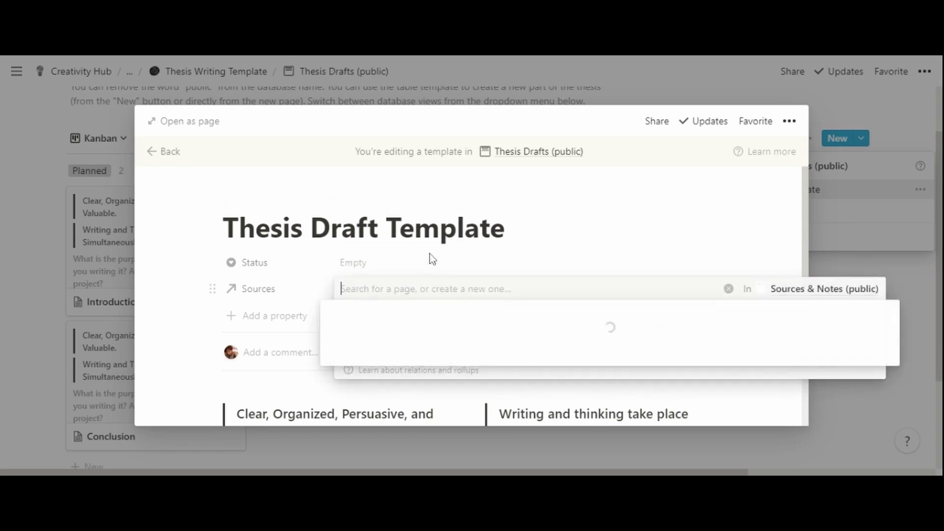
left_click(436, 208)
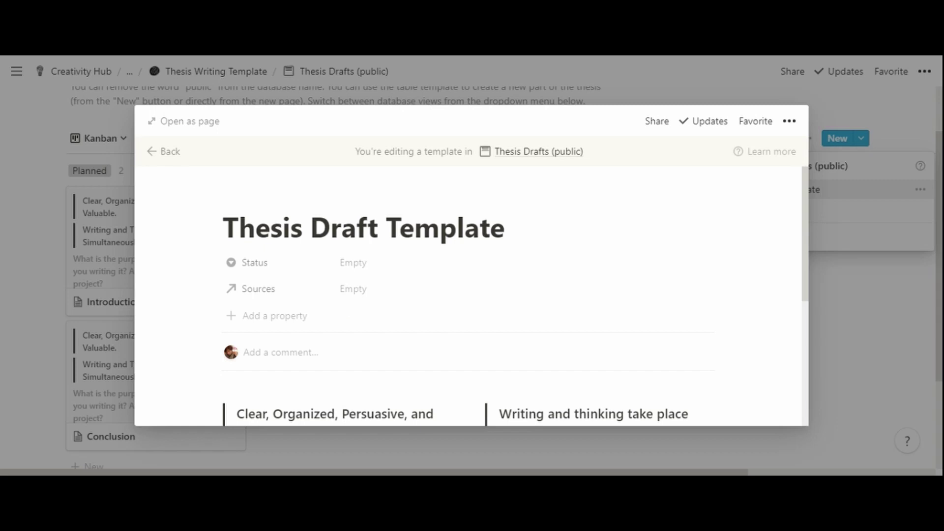
scroll(408, 277, "down", 5)
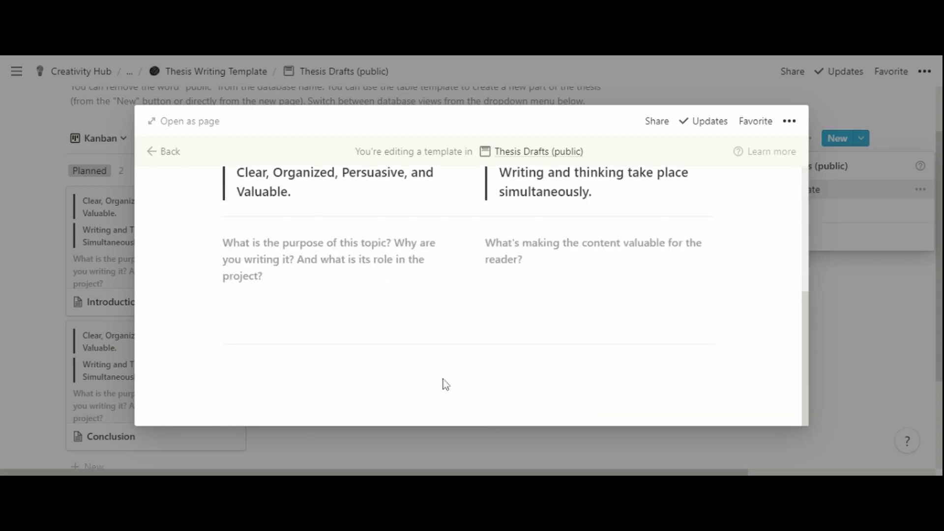
left_click(50, 335)
left_click(249, 75)
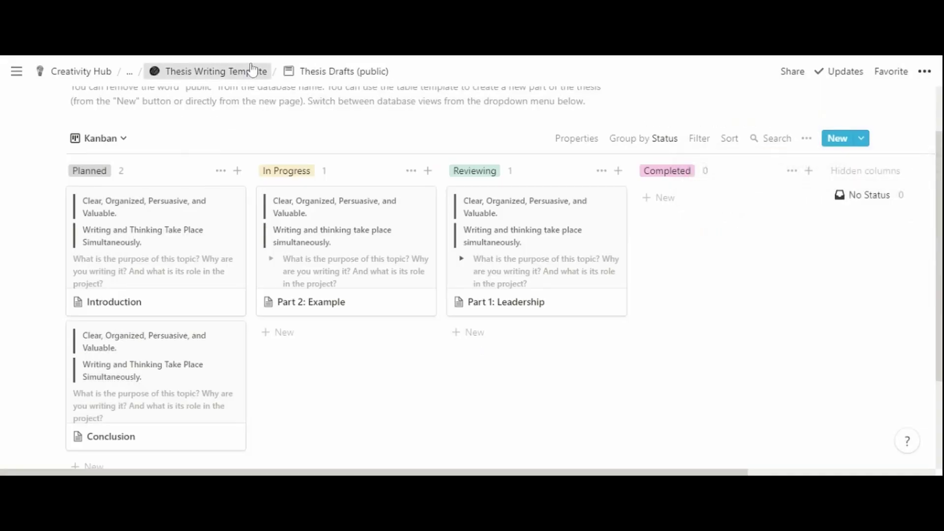
Step: Return to the Thesis Writing Template page and scroll to the Part X Sources and First Draft views
left_click(249, 71)
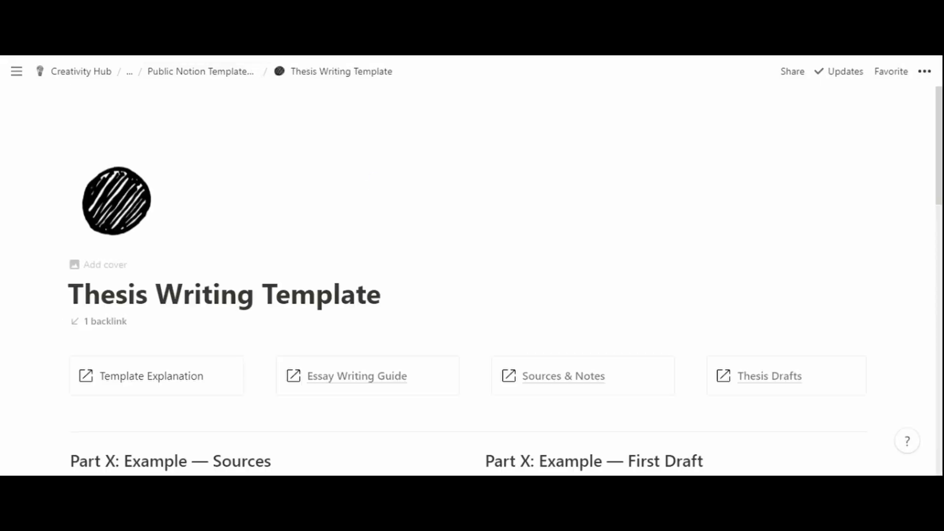
scroll(505, 286, "down", 2)
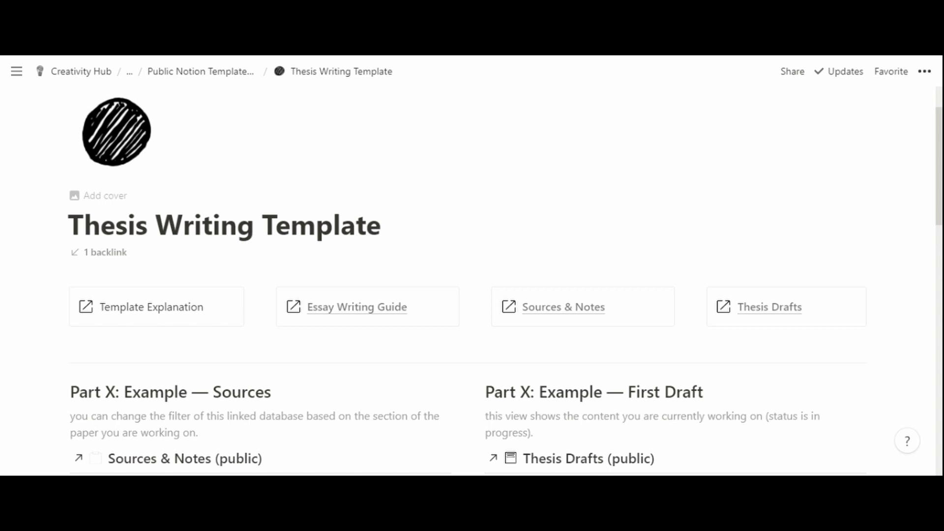
scroll(606, 247, "down", 2)
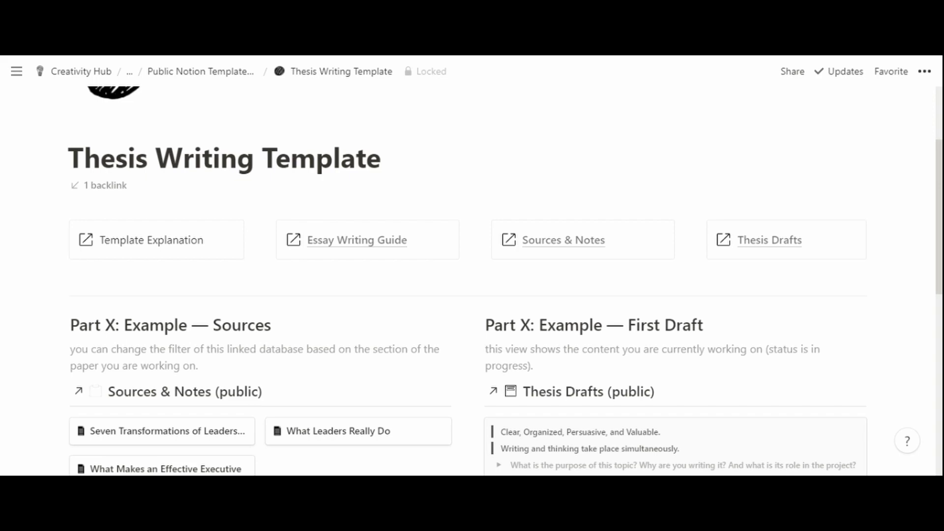
scroll(674, 369, "down", 3)
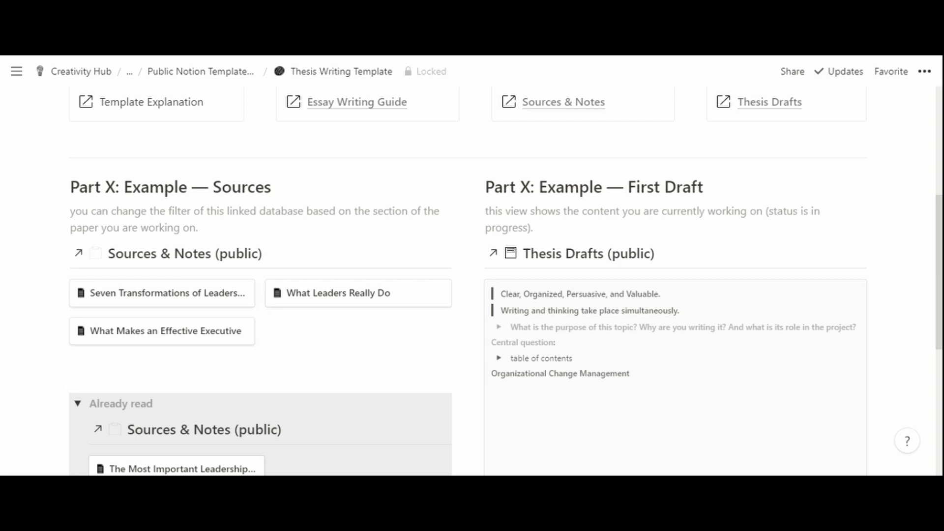
scroll(139, 290, "down", 2)
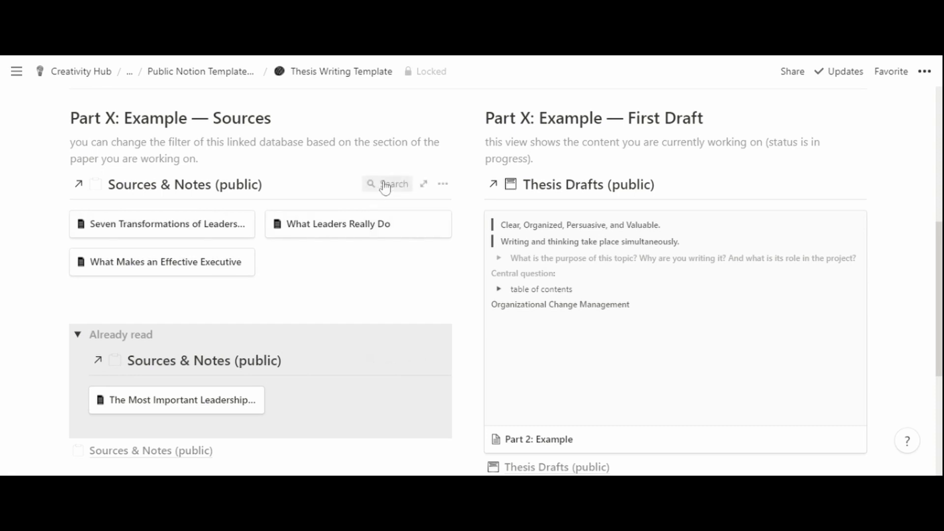
Step: Unlock the page and review the filters on the Sources & Notes gallery
left_click(426, 71)
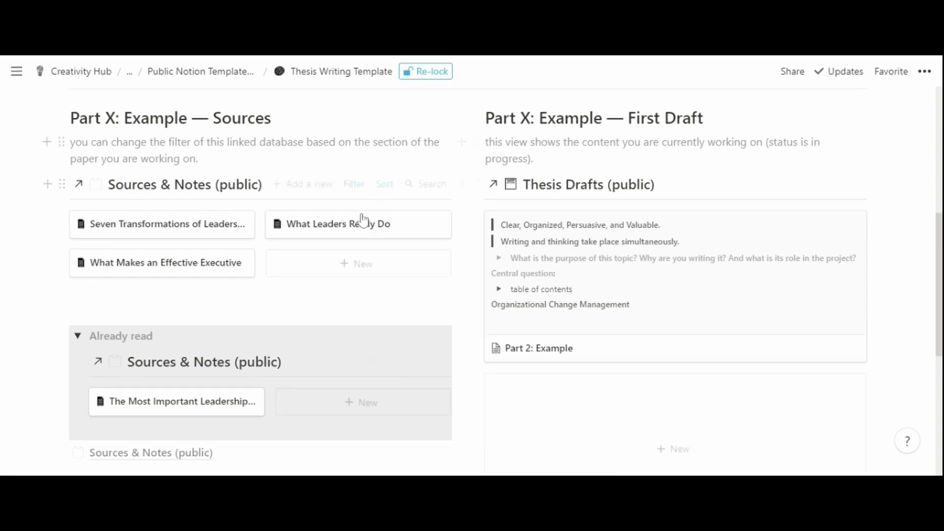
left_click(353, 184)
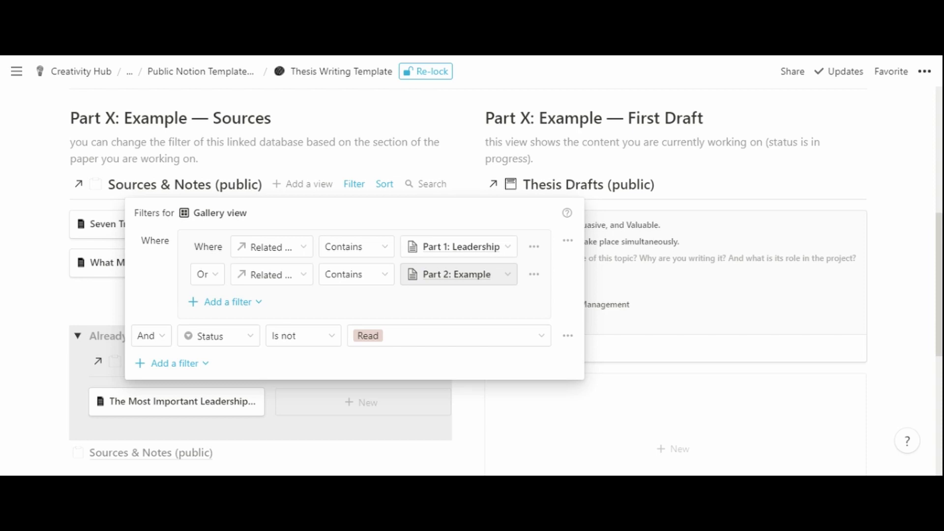
left_click(366, 167)
Step: Review the Thesis Drafts gallery filter, Status Is In Progress, showing only Part 2: Example
scroll(366, 166, "down", 3)
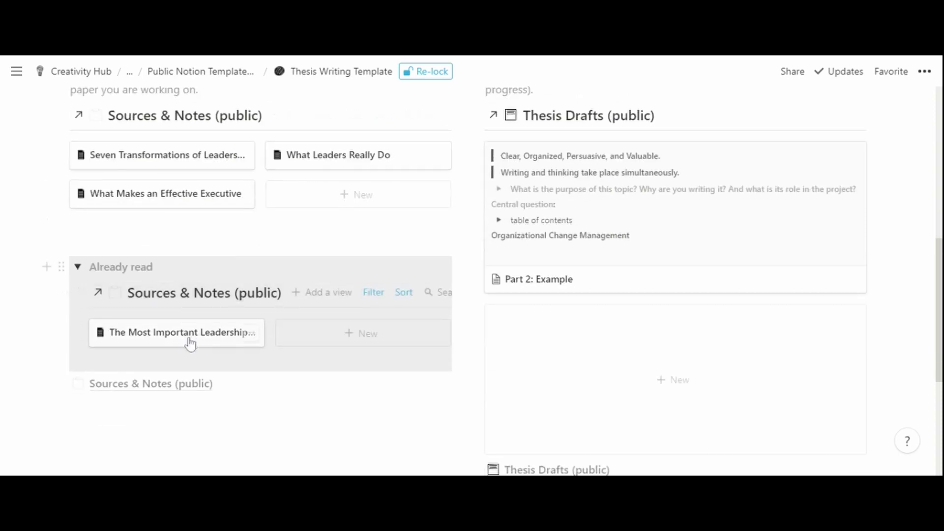
mouse_move(245, 348)
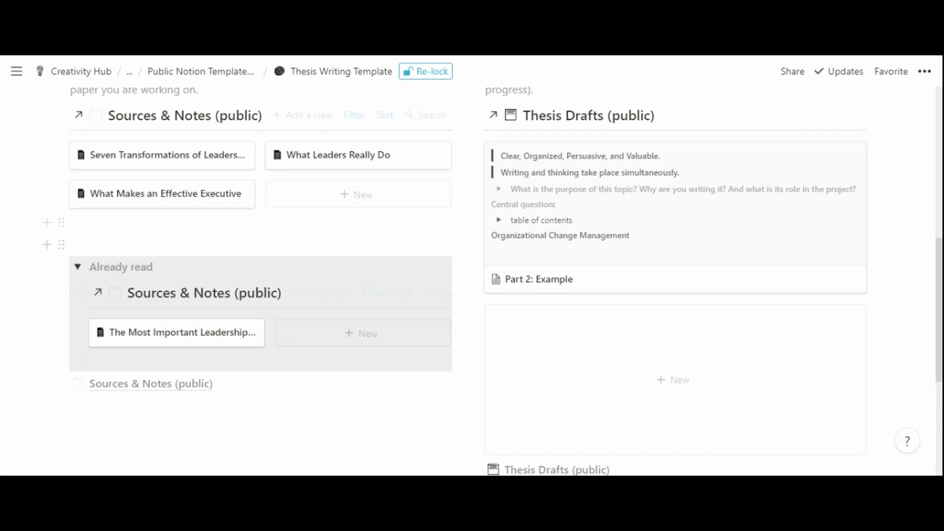
mouse_move(173, 204)
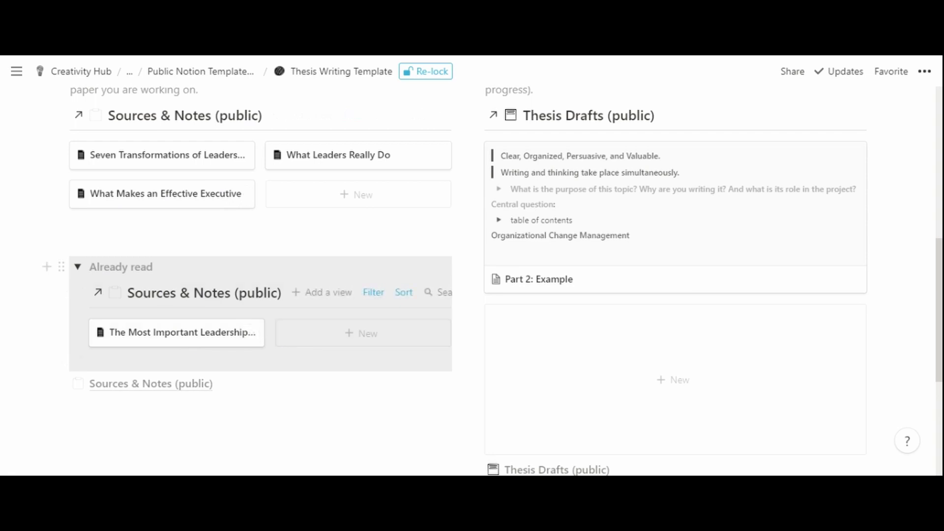
scroll(316, 299, "up", 3)
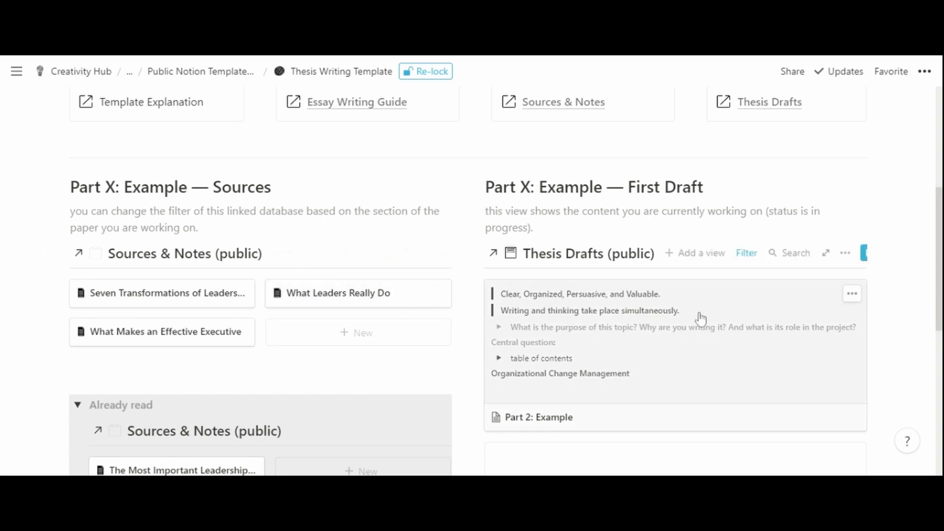
left_click(749, 260)
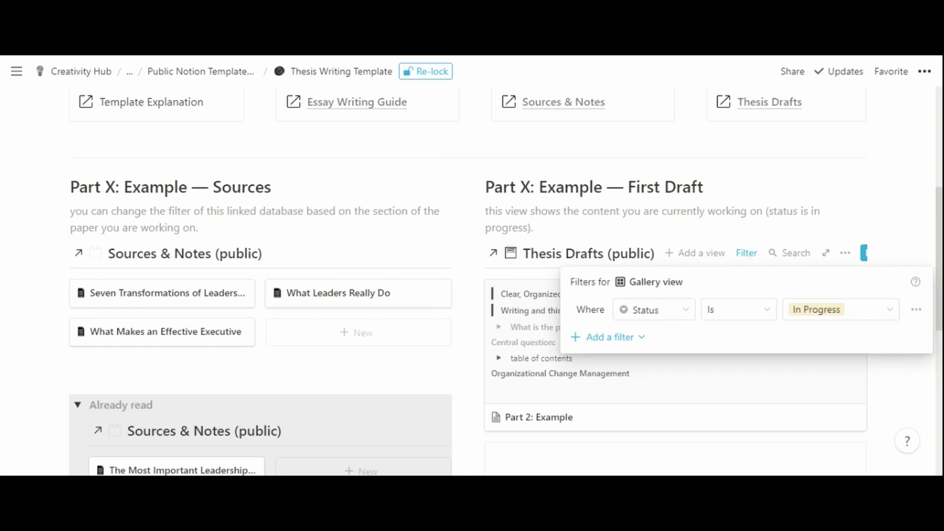
left_click(747, 245)
scroll(699, 253, "down", 3)
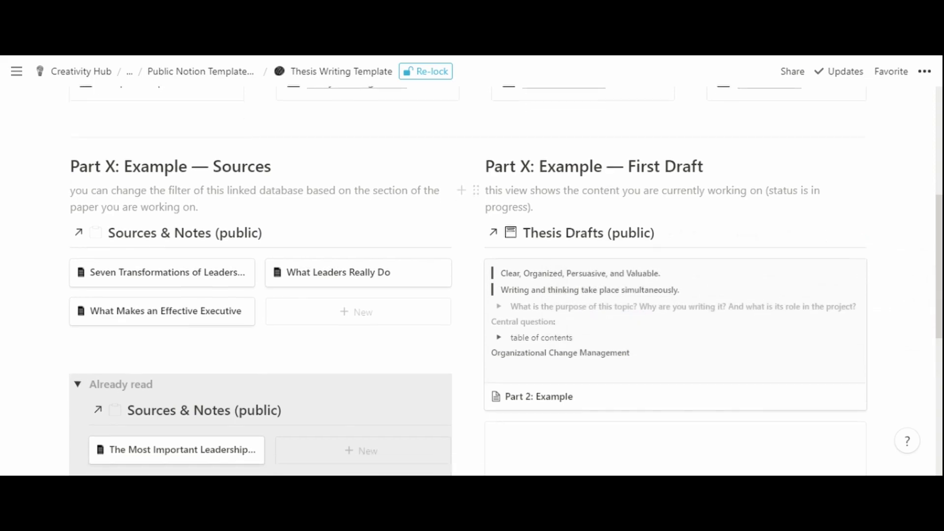
left_click(647, 252)
scroll(638, 245, "down", 10)
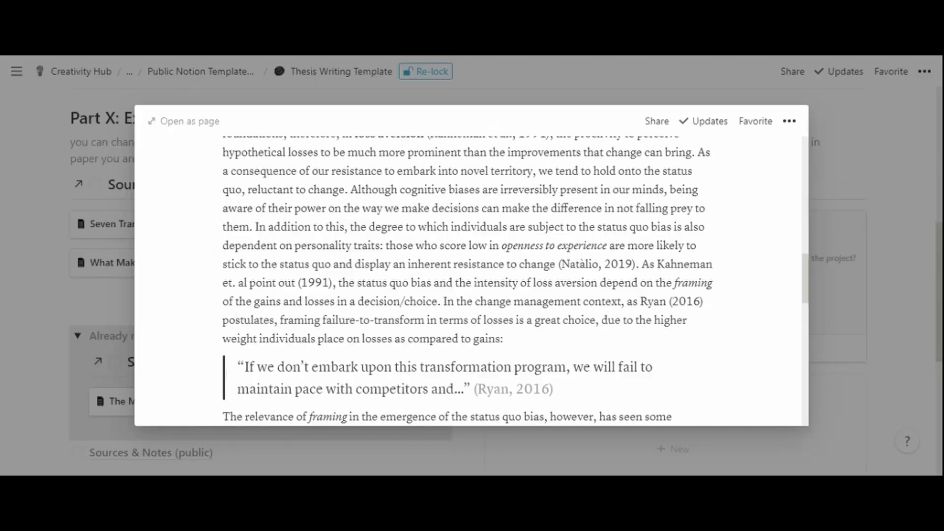
scroll(467, 270, "up", 4)
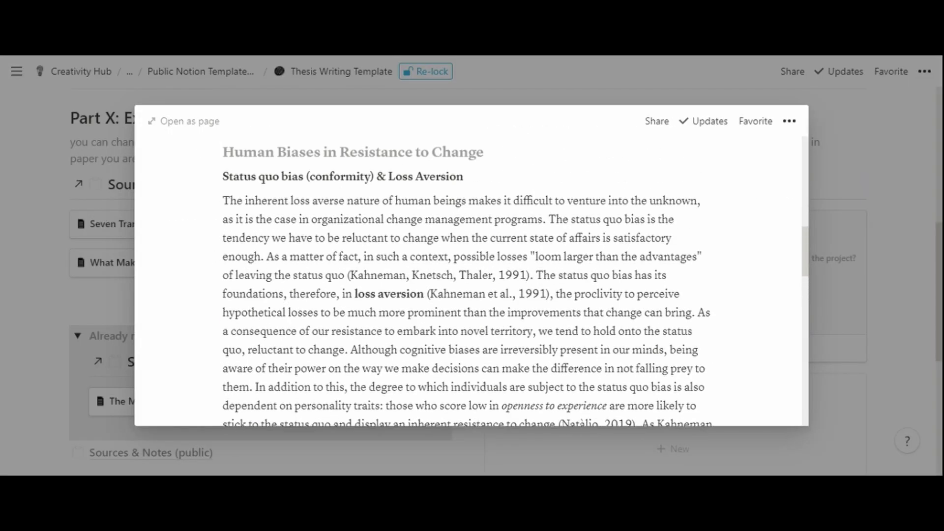
left_click(74, 311)
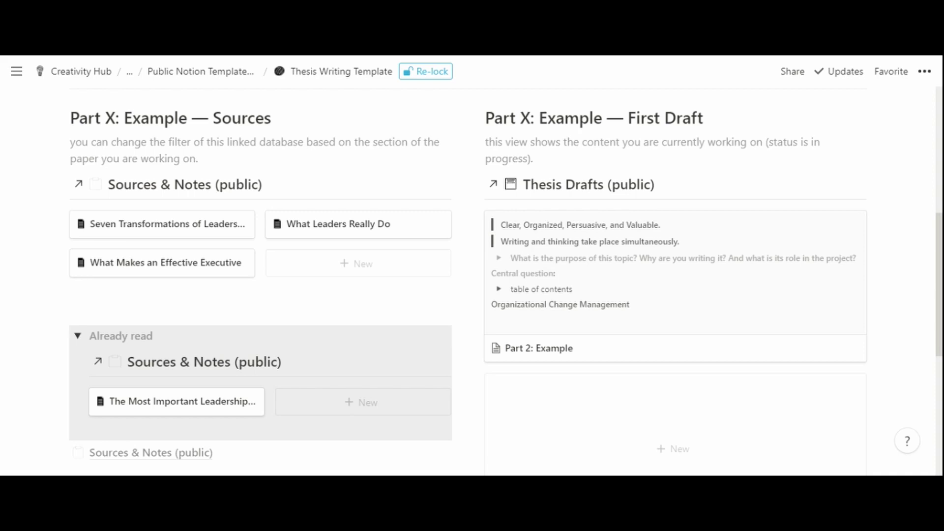
scroll(506, 280, "down", 3)
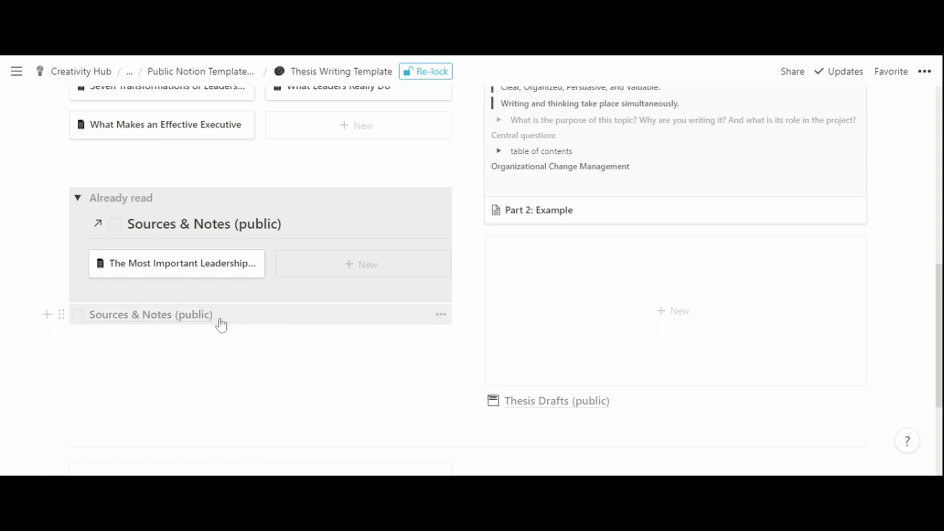
scroll(221, 324, "up", 6)
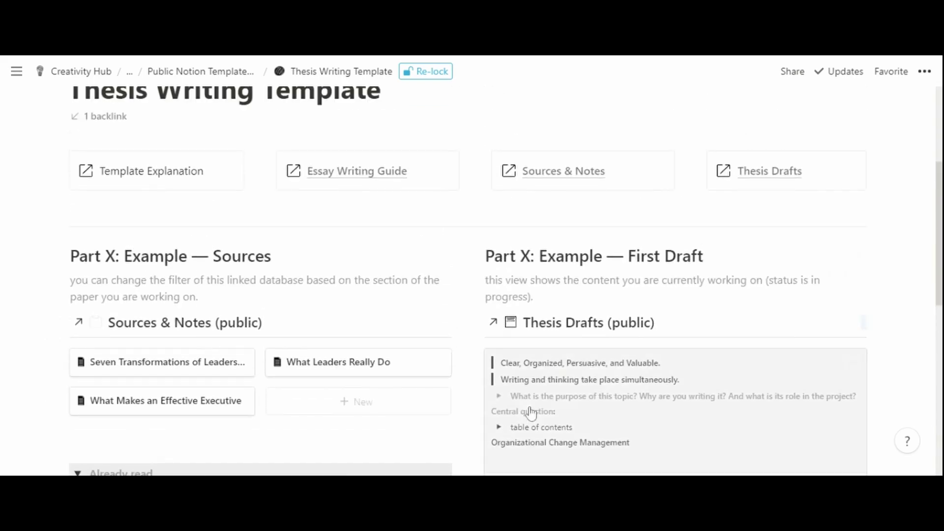